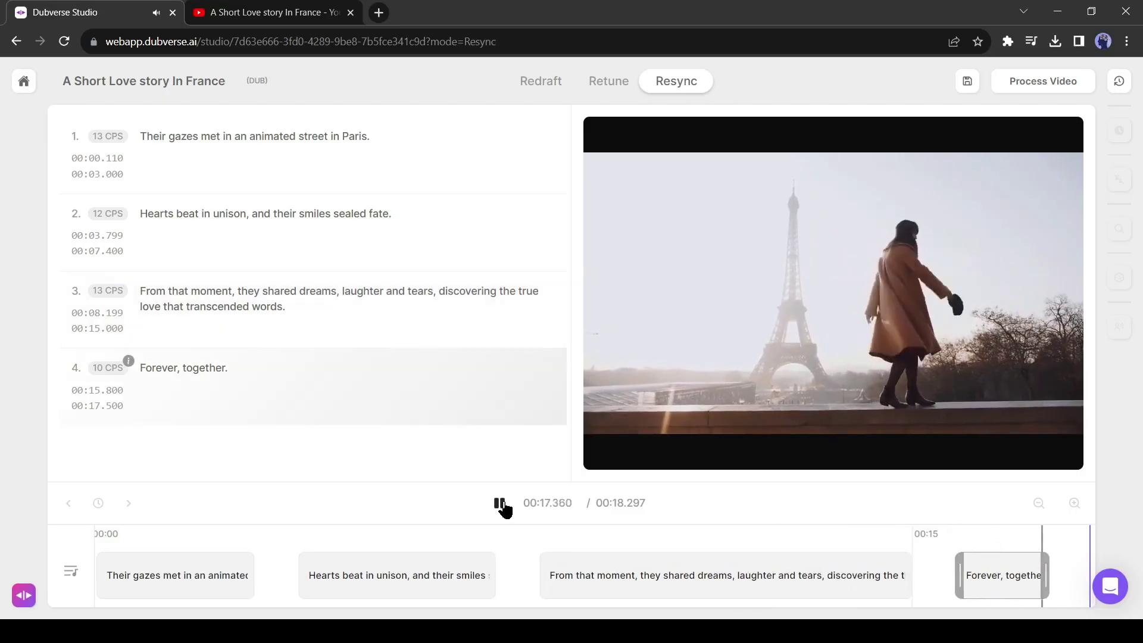
Extend the first subtitle clip on the timeline so it ends at 00:03.476.
left_click(250, 579)
left_click_drag(256, 576, 280, 576)
left_click(386, 580)
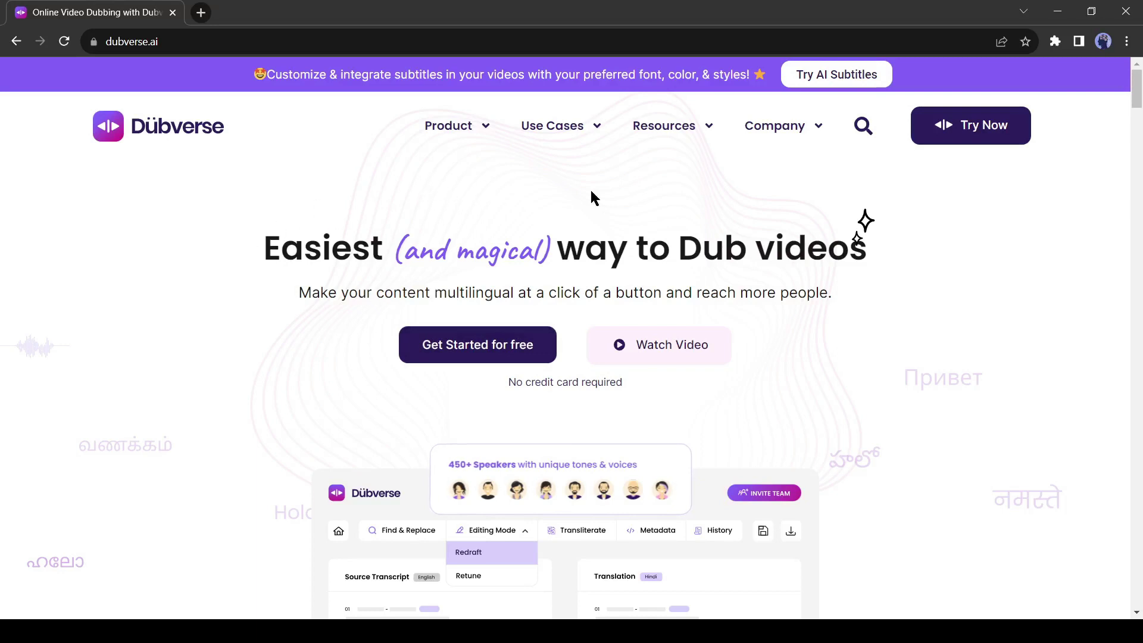
Scroll through the dubverse.ai homepage to review its video-dubbing features.
scroll(694, 205, "down", 6)
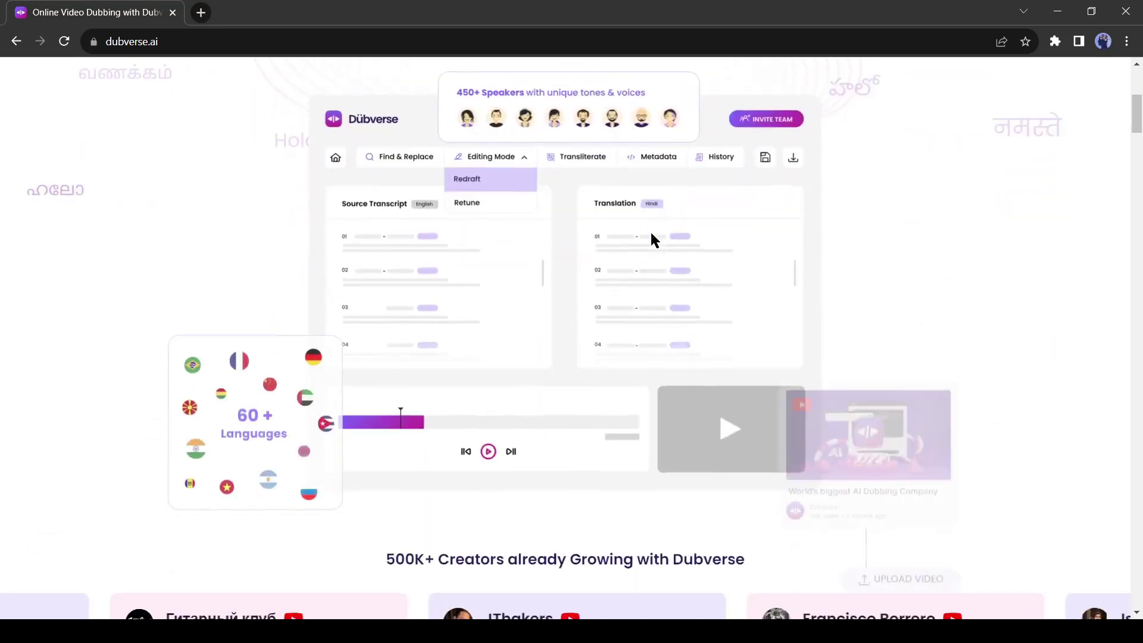
scroll(652, 238, "down", 2)
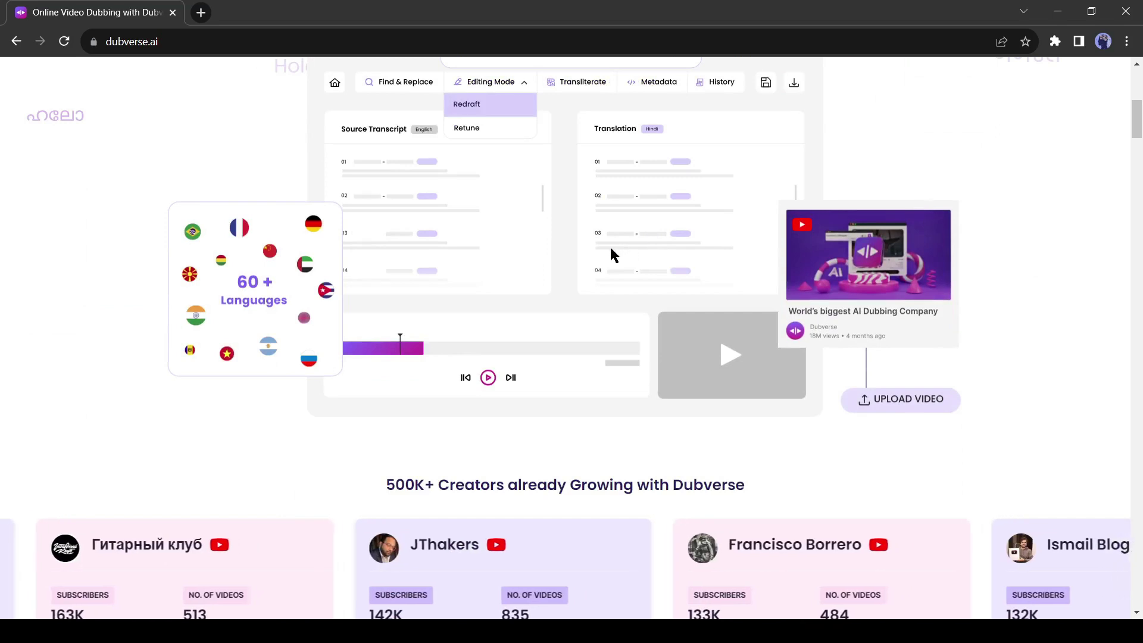
scroll(613, 255, "down", 1)
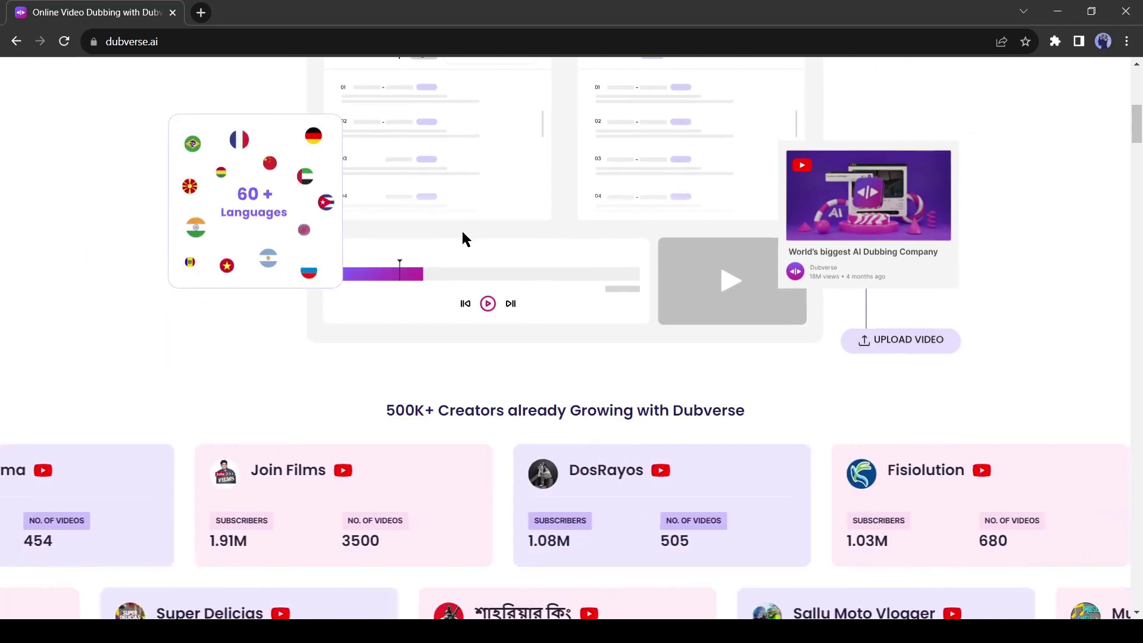
scroll(463, 238, "down", 2)
scroll(463, 238, "down", 8)
scroll(110, 434, "down", 3)
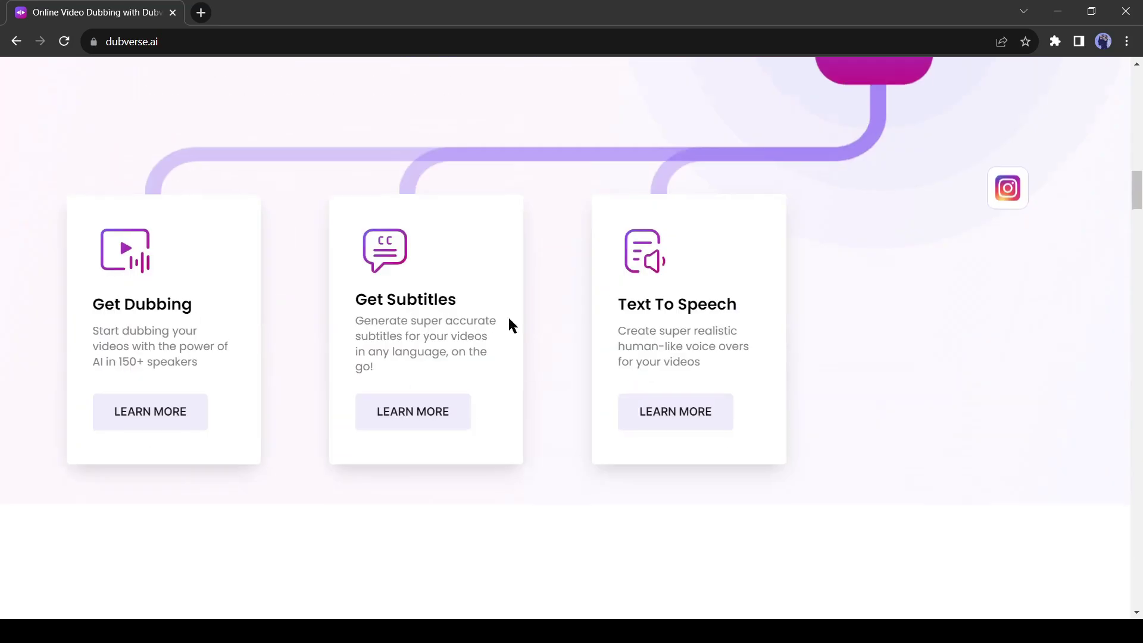
scroll(515, 323, "down", 4)
scroll(527, 328, "down", 12)
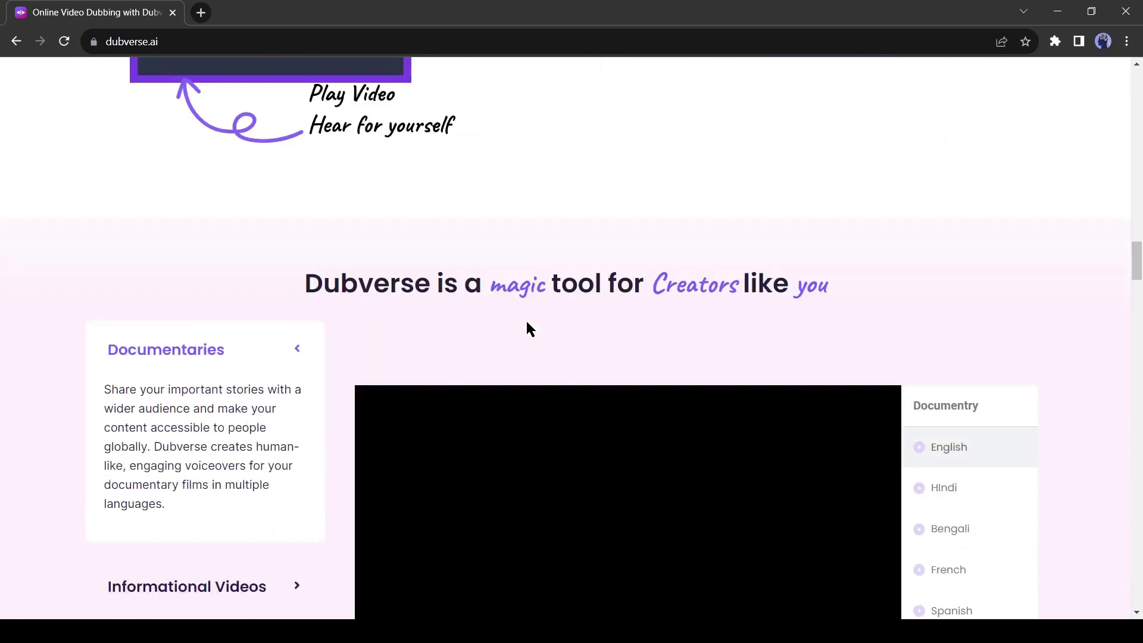
scroll(714, 309, "up", 7)
scroll(717, 309, "down", 2)
scroll(718, 309, "down", 5)
scroll(717, 308, "up", 20)
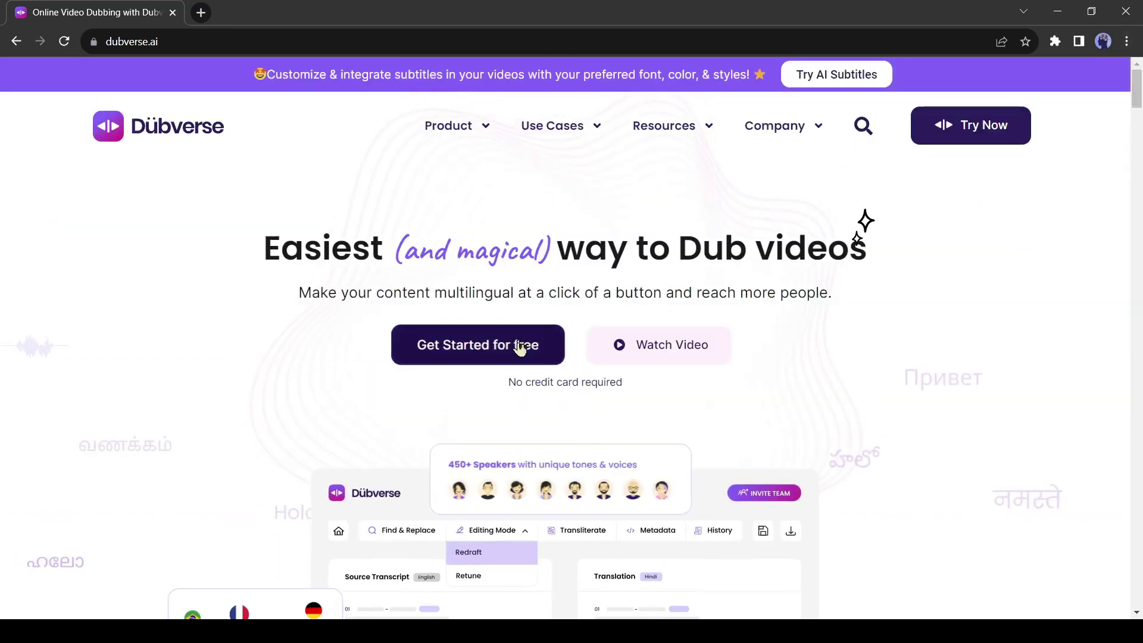
Go to the login page and sign in with a Google account.
left_click(501, 355)
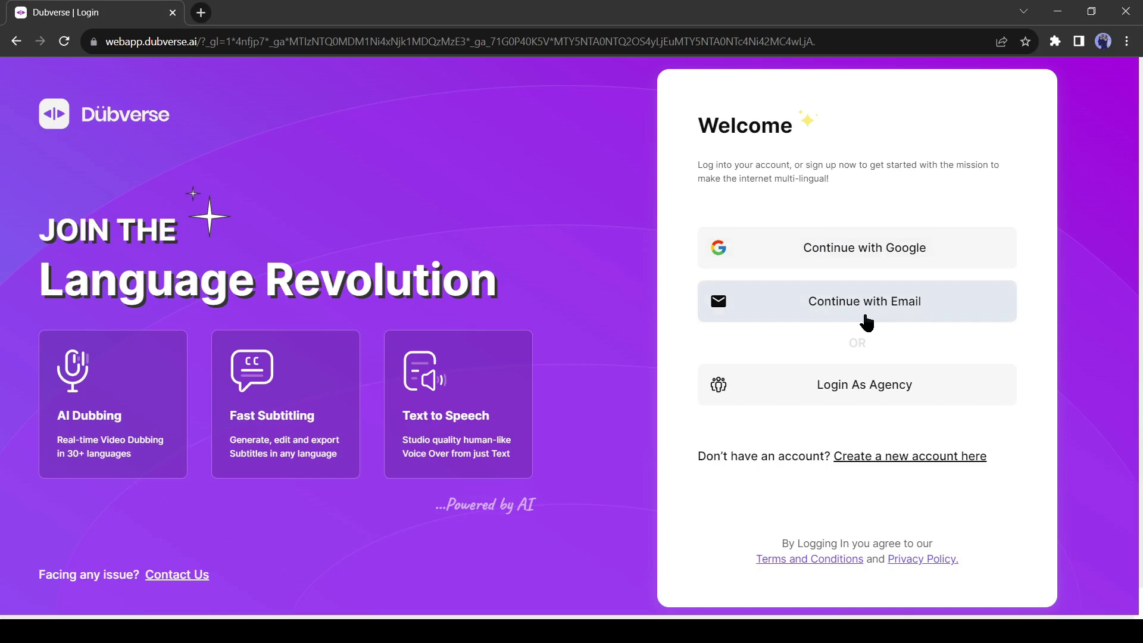
left_click(836, 251)
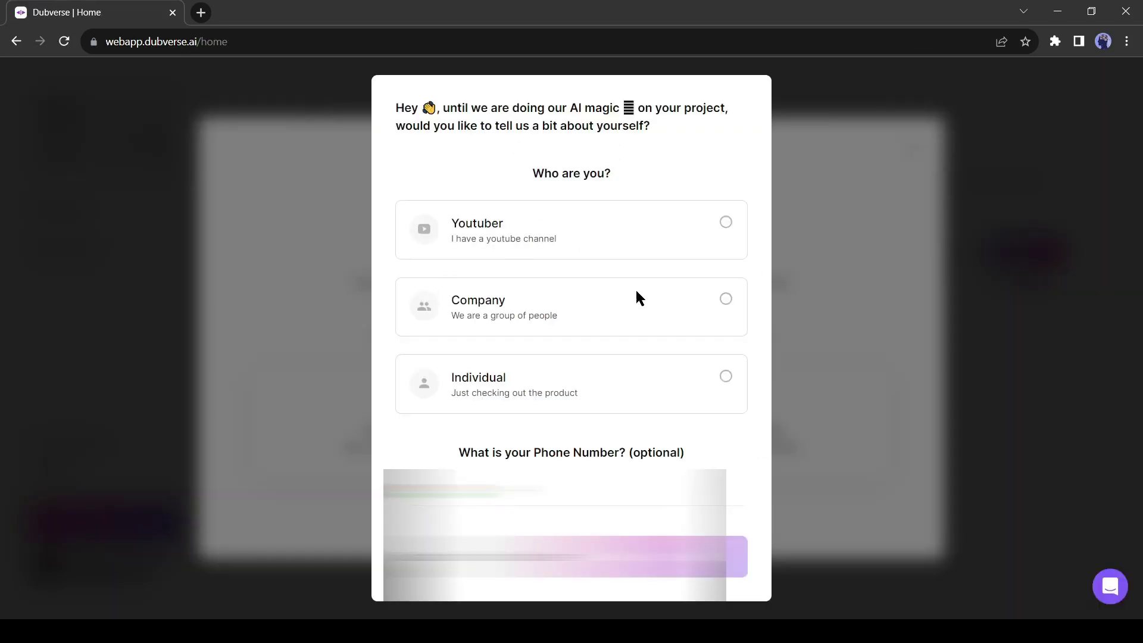
Answer the Who are you? profile question with Youtuber.
left_click(662, 229)
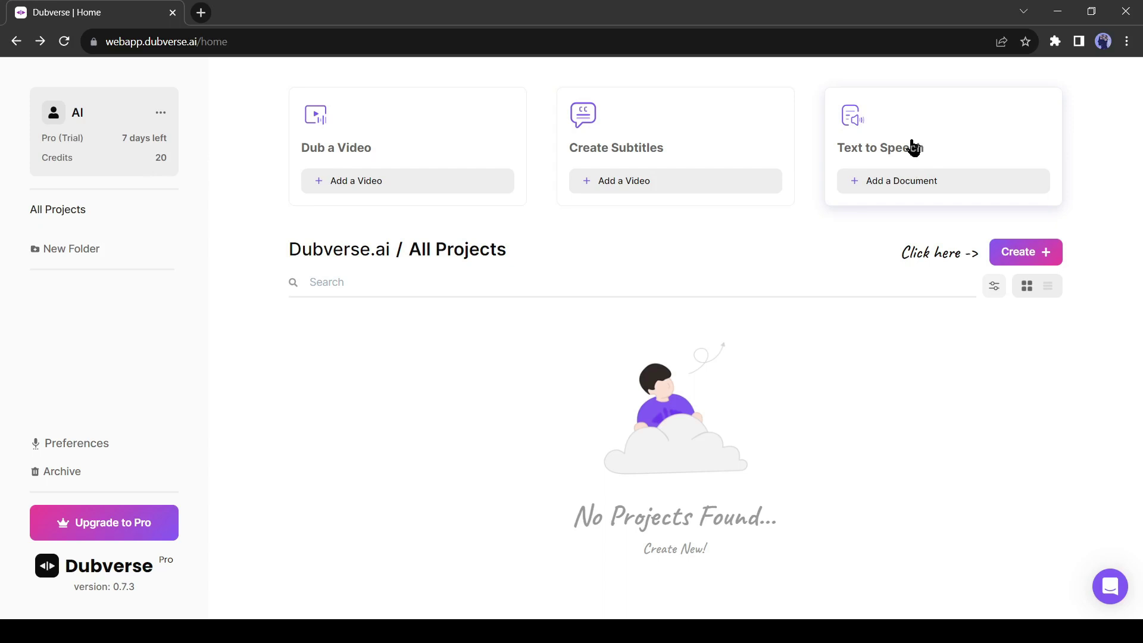
Create a Dub a Video project from Asshedescendedint.mp4 and continue to voice selection.
left_click(451, 151)
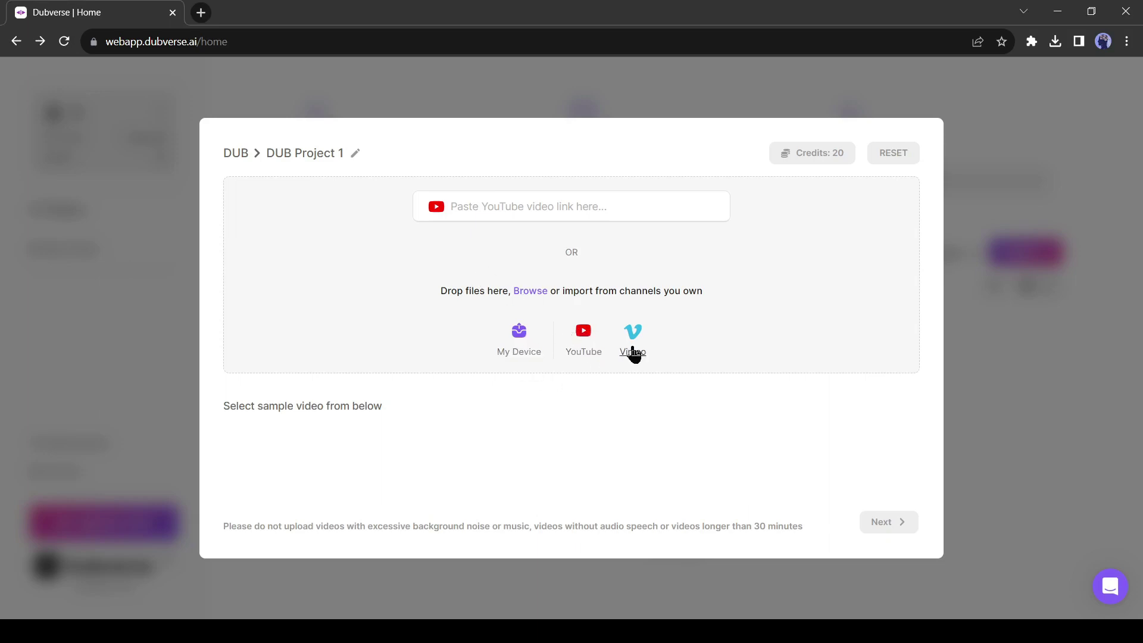
left_click(526, 294)
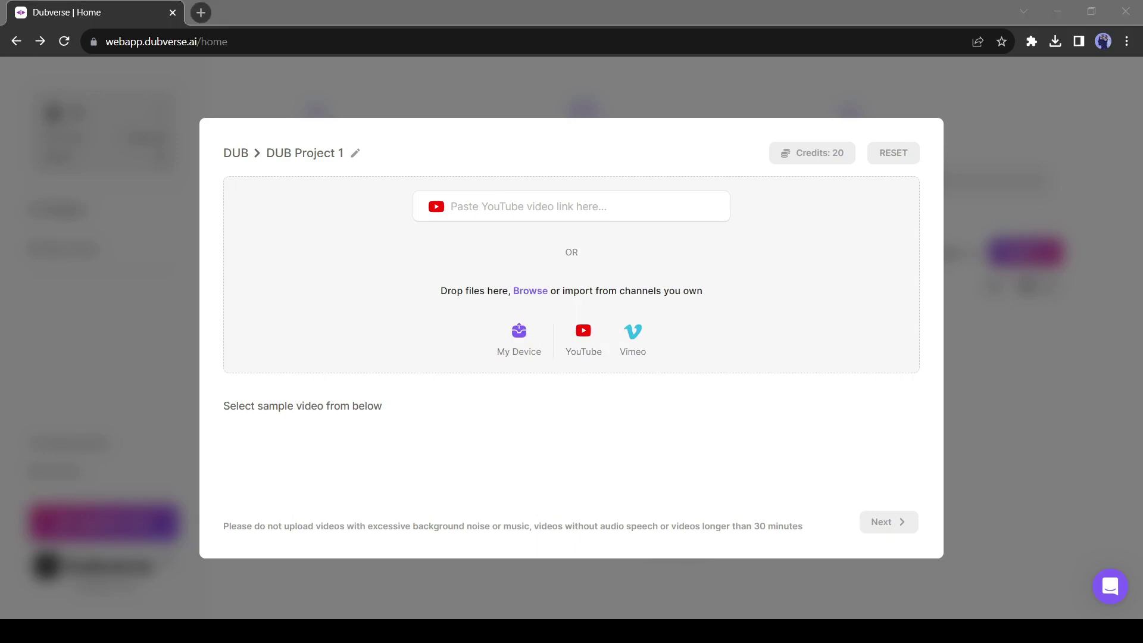
key("Return")
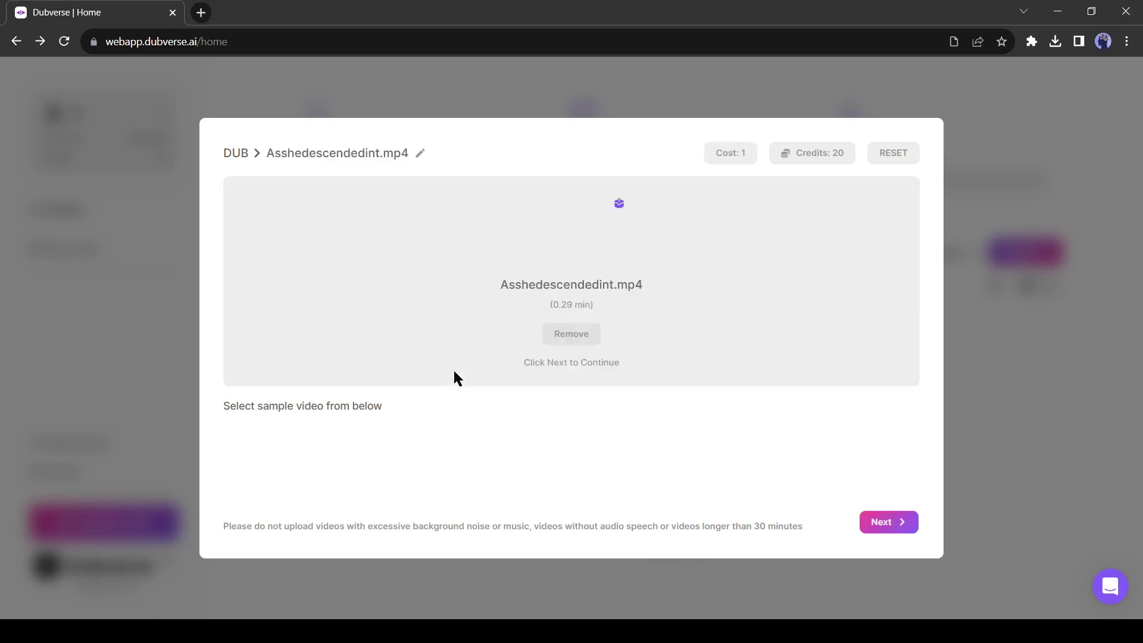
left_click(886, 522)
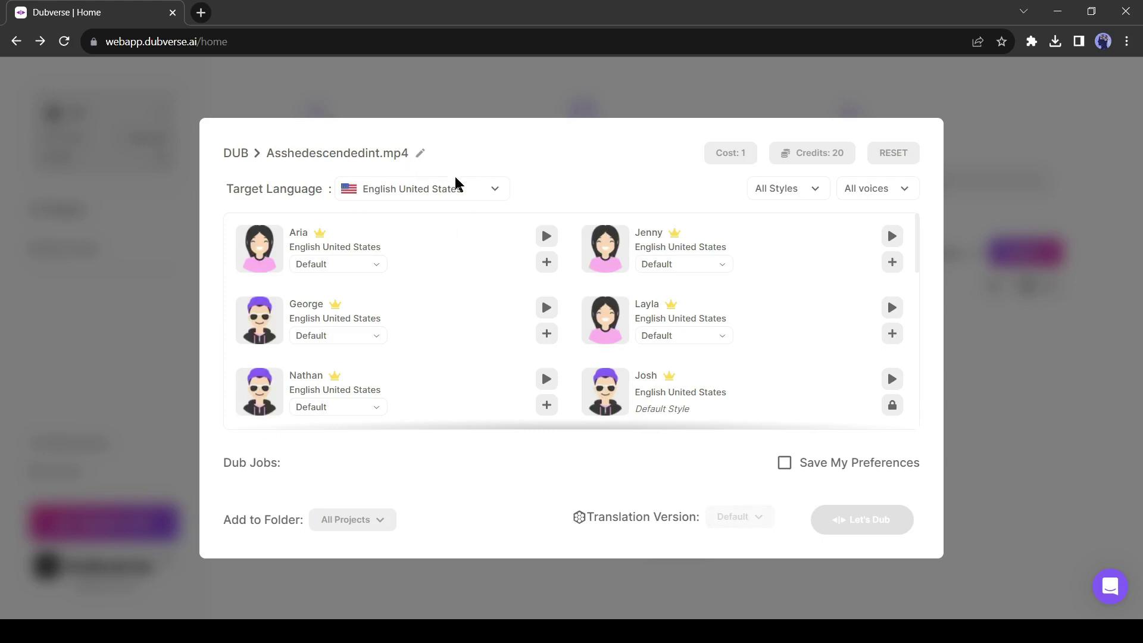
Set Japanese as the target language, pick the Nanami voice, and start the dub.
left_click(470, 195)
scroll(470, 333, "down", 6)
scroll(470, 336, "down", 3)
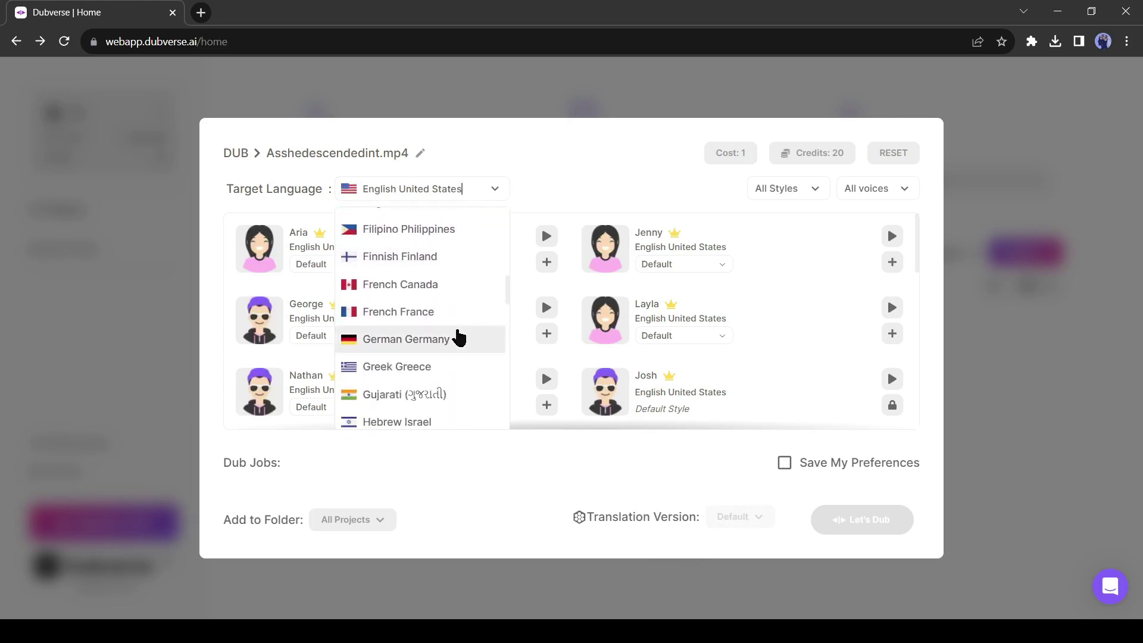
scroll(459, 338, "down", 5)
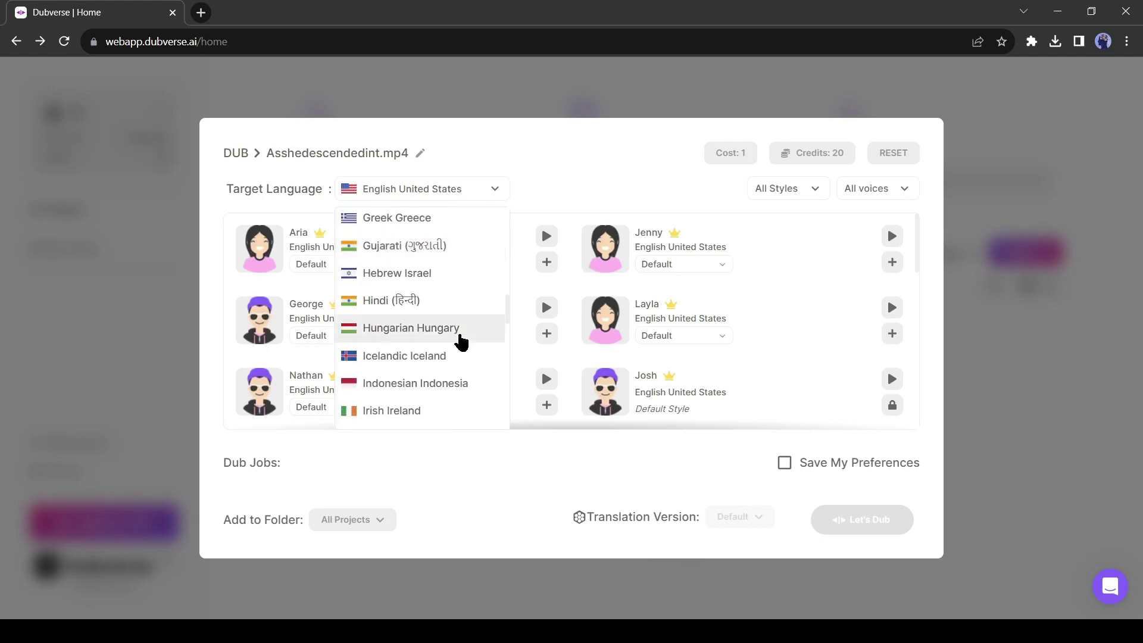
scroll(460, 343, "down", 3)
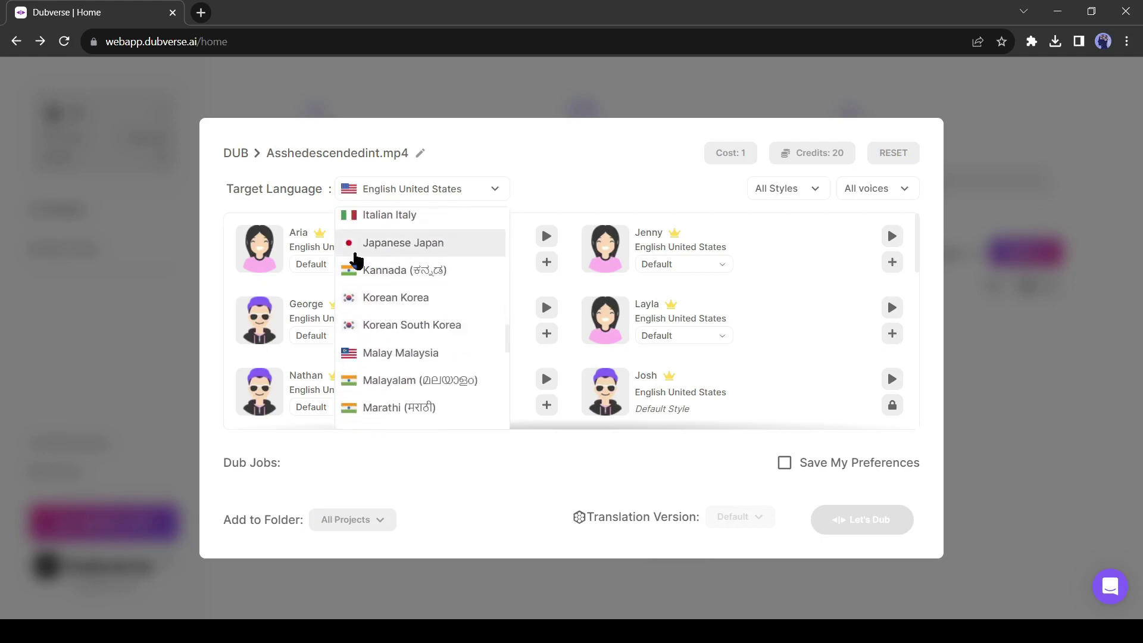
left_click(391, 253)
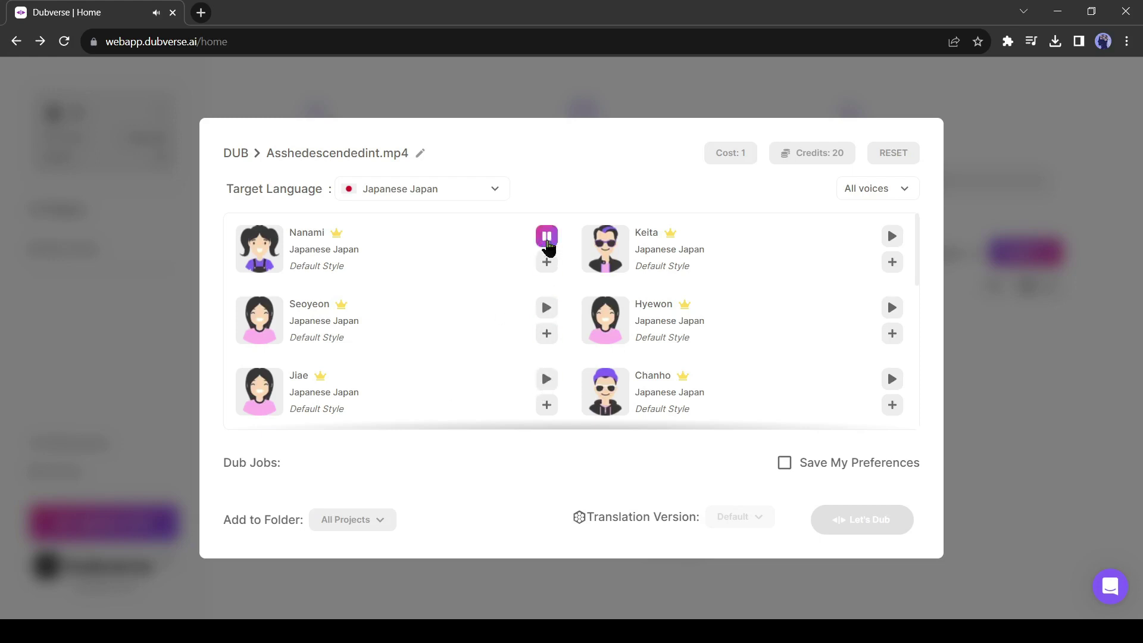
left_click(547, 262)
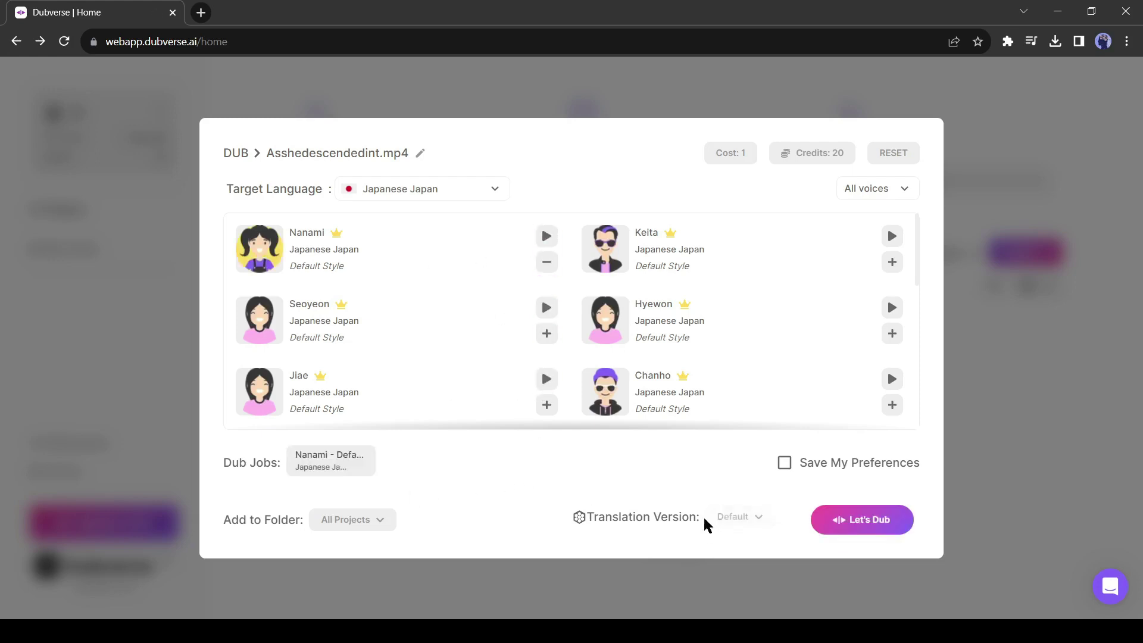
left_click(863, 526)
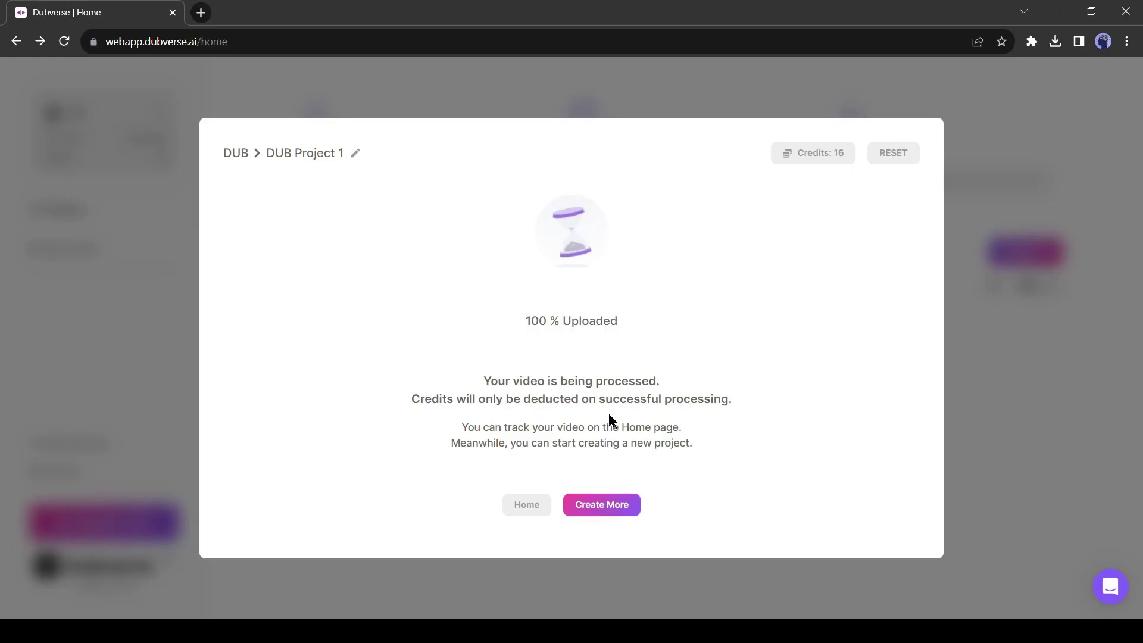
Open the Japanese dub from the home page in the studio and play its preview.
left_click(537, 507)
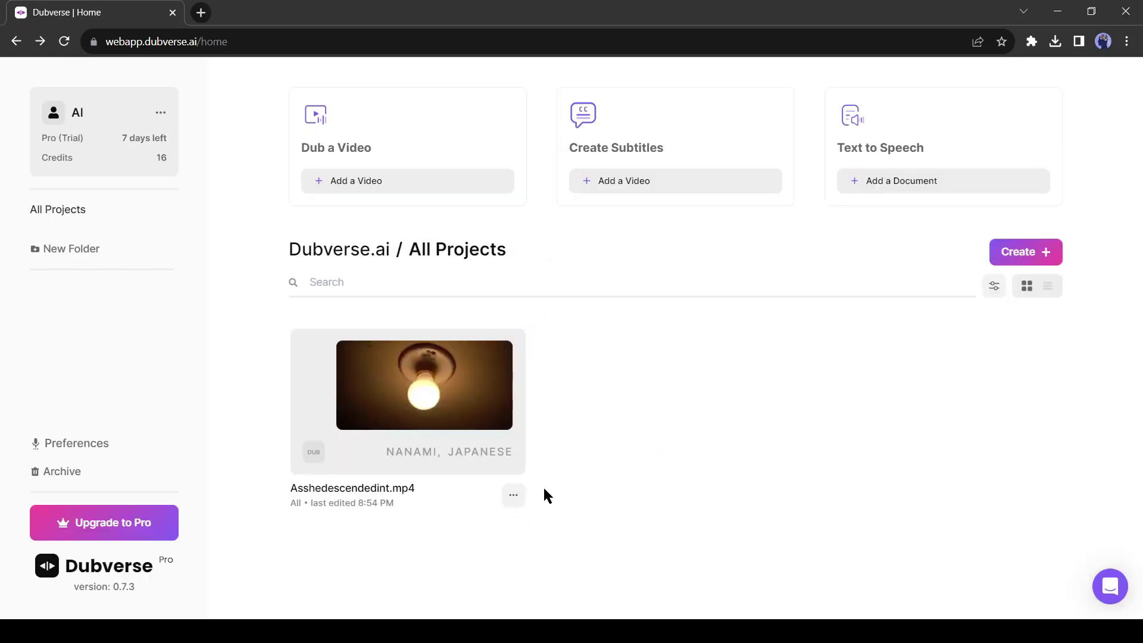
mouse_move(457, 394)
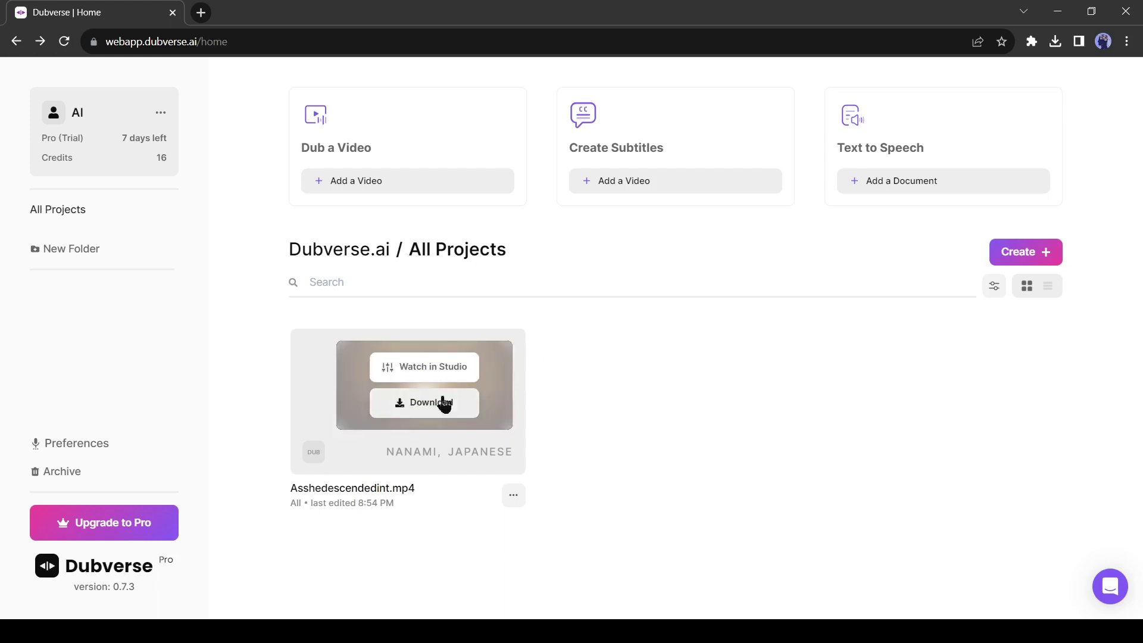
left_click(405, 375)
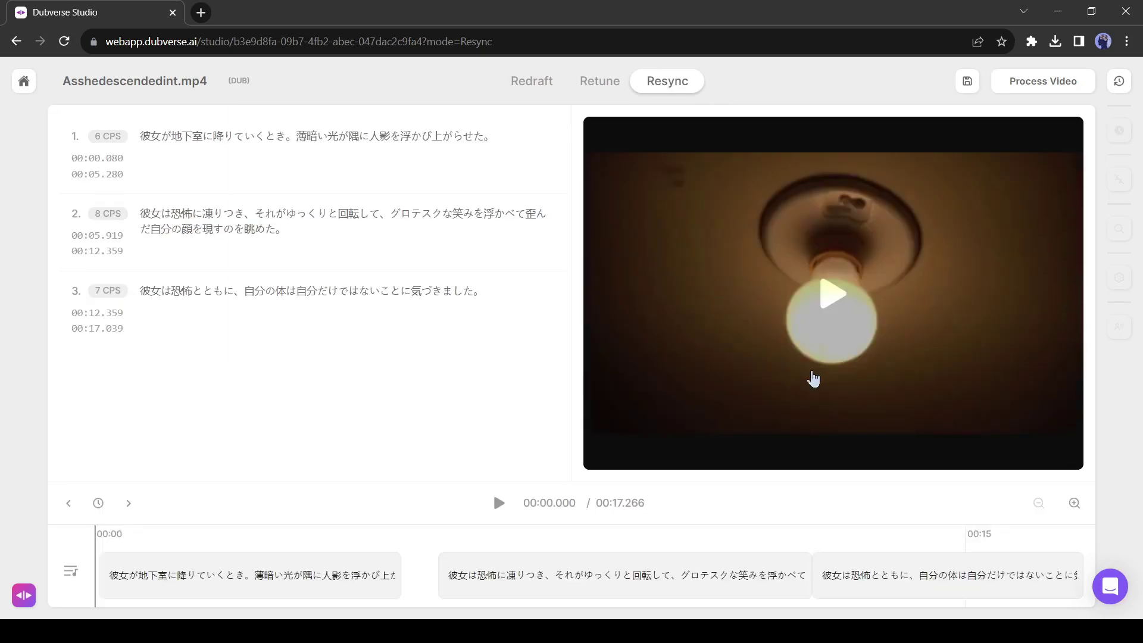
left_click(824, 301)
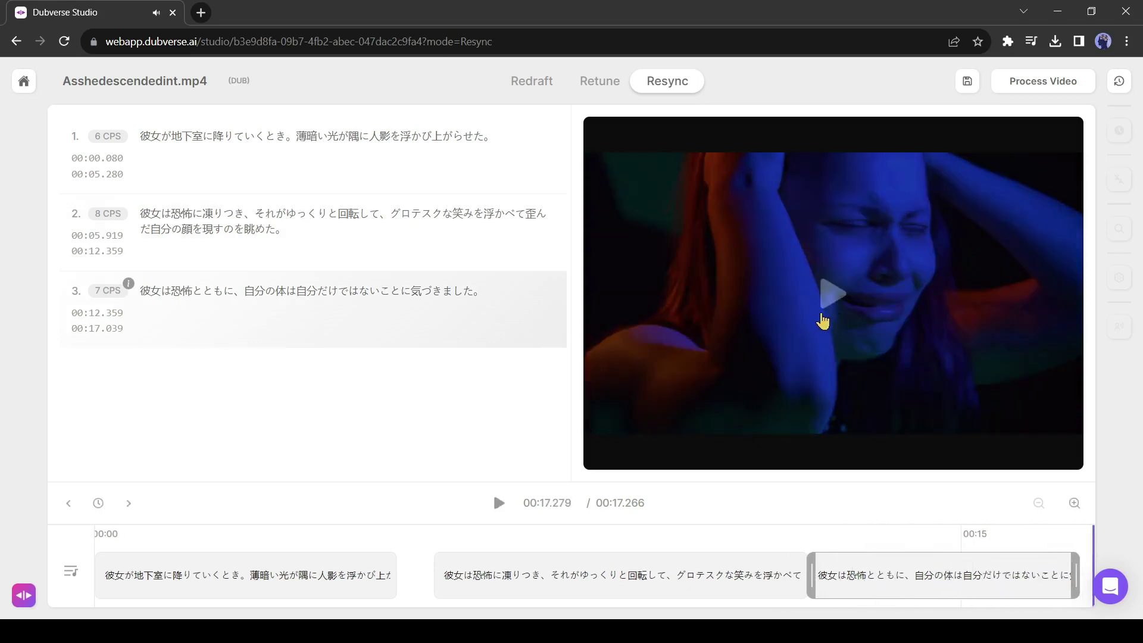
Shift the second dubbed line earlier so it starts at 00:05.740.
left_click(349, 576)
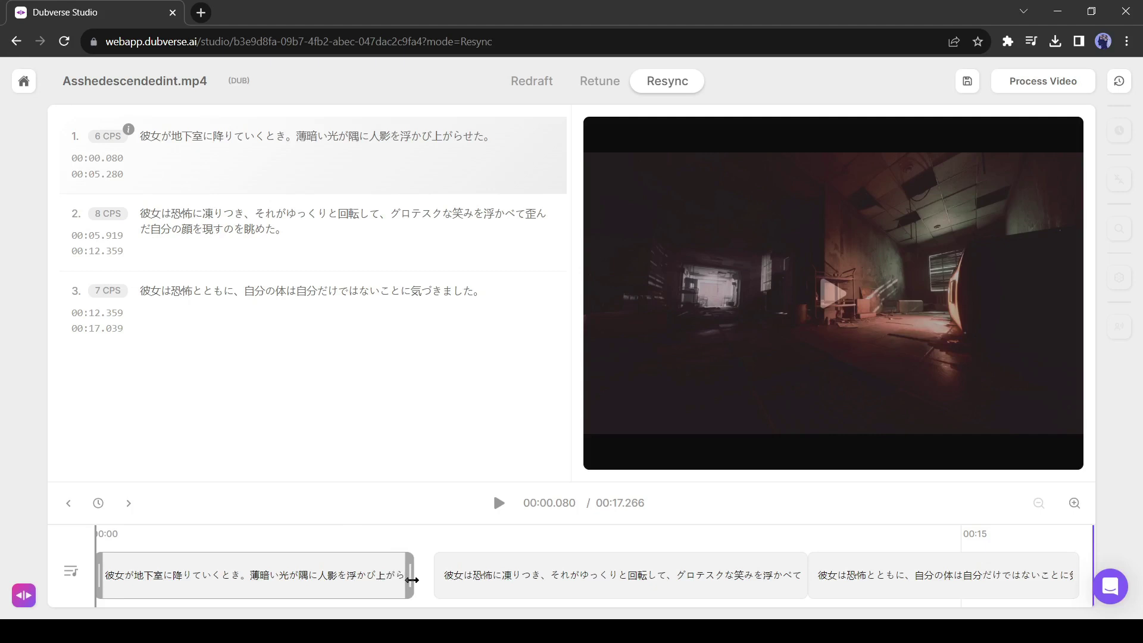
left_click(462, 580)
left_click_drag(456, 581, 451, 580)
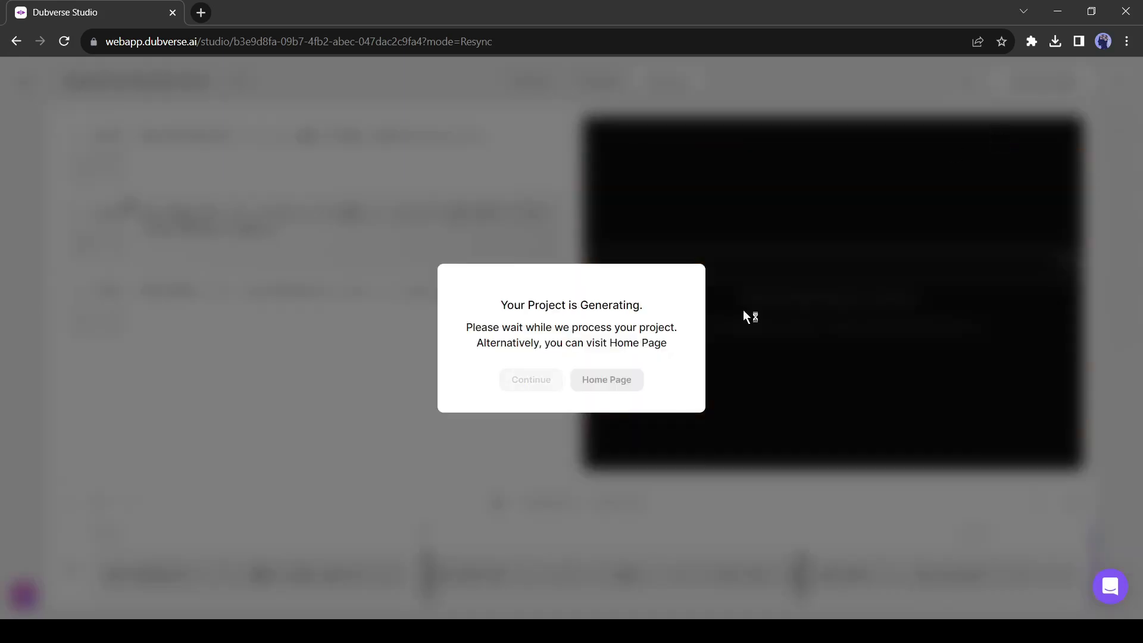
Download the Japanese dub of Asshedescendedint.mp4 as MP4 from the home page.
left_click(601, 380)
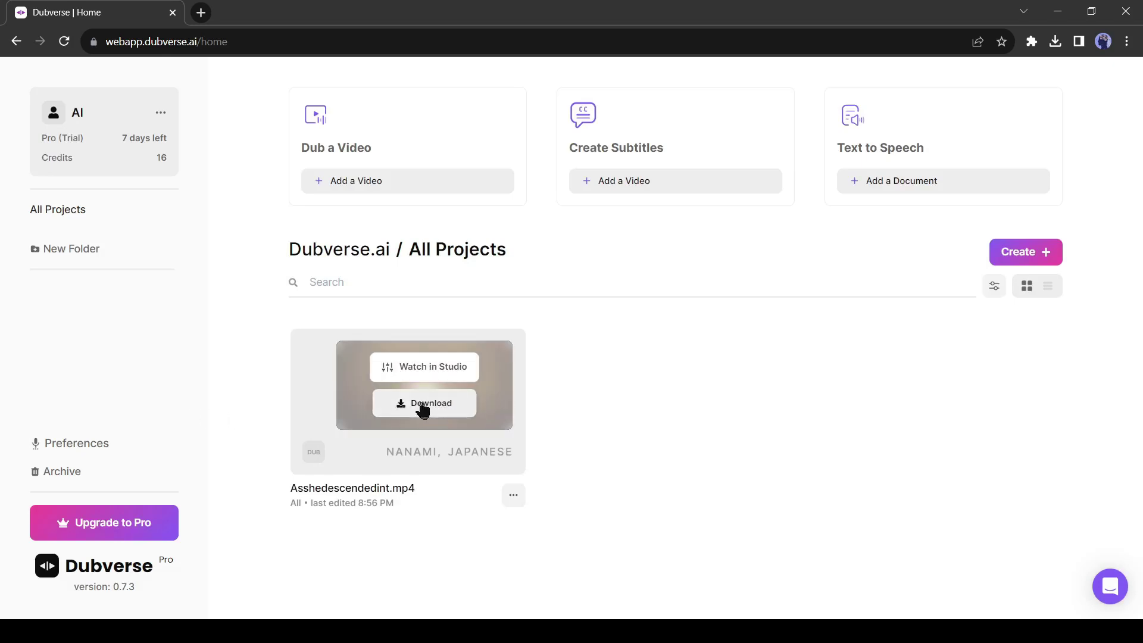
left_click(422, 407)
left_click(651, 422)
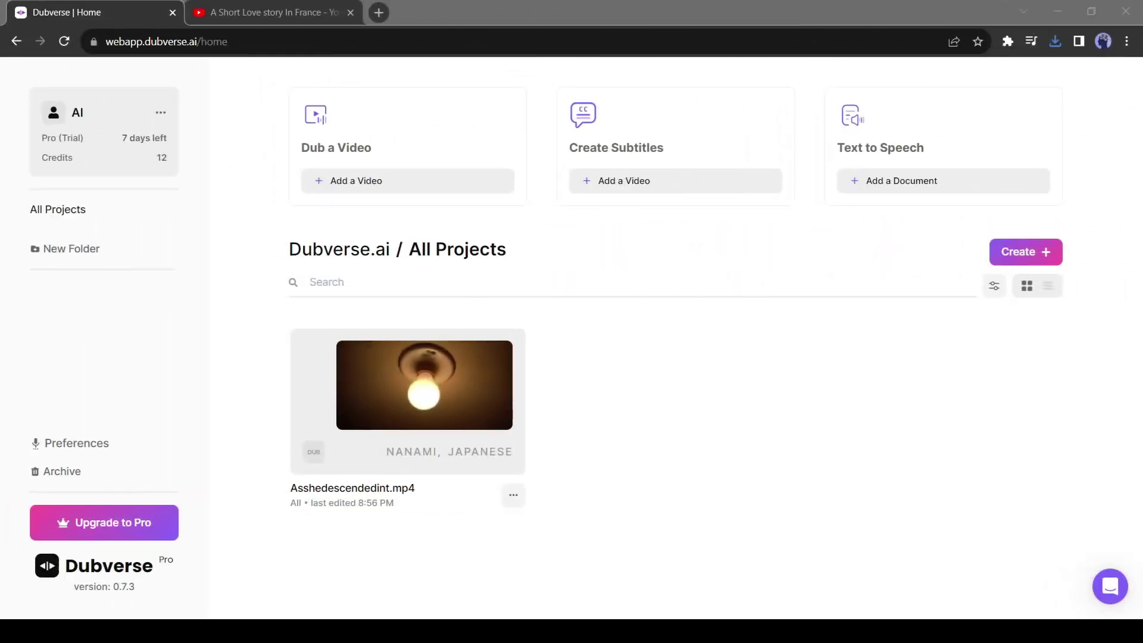
Start a new dub project, pause the French YouTube video, and select its URL.
left_click(407, 179)
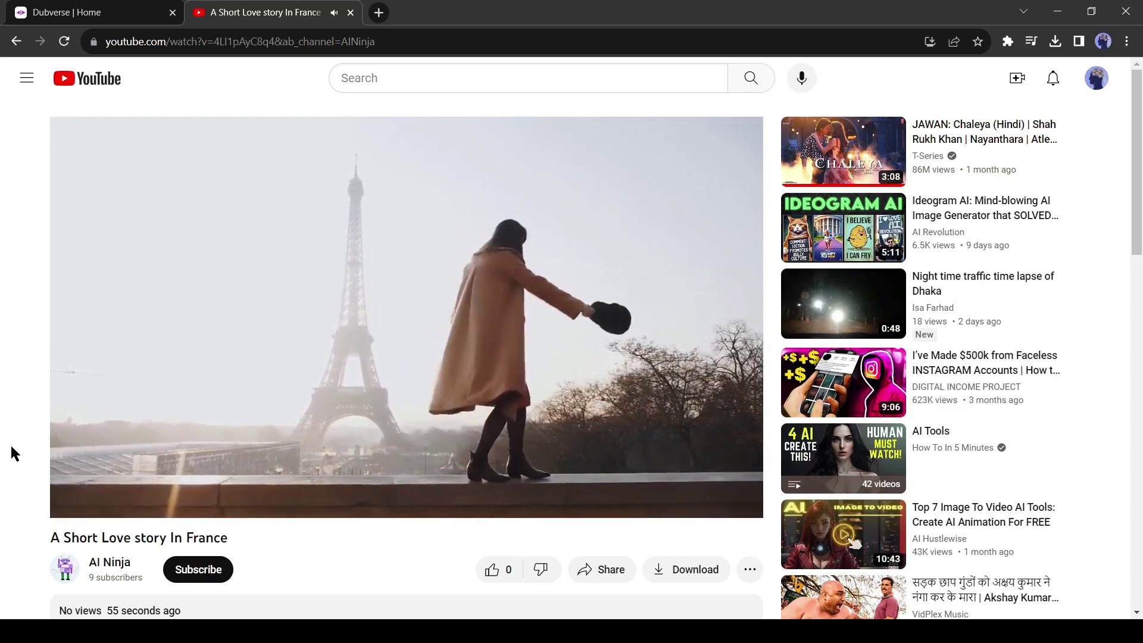
key("space")
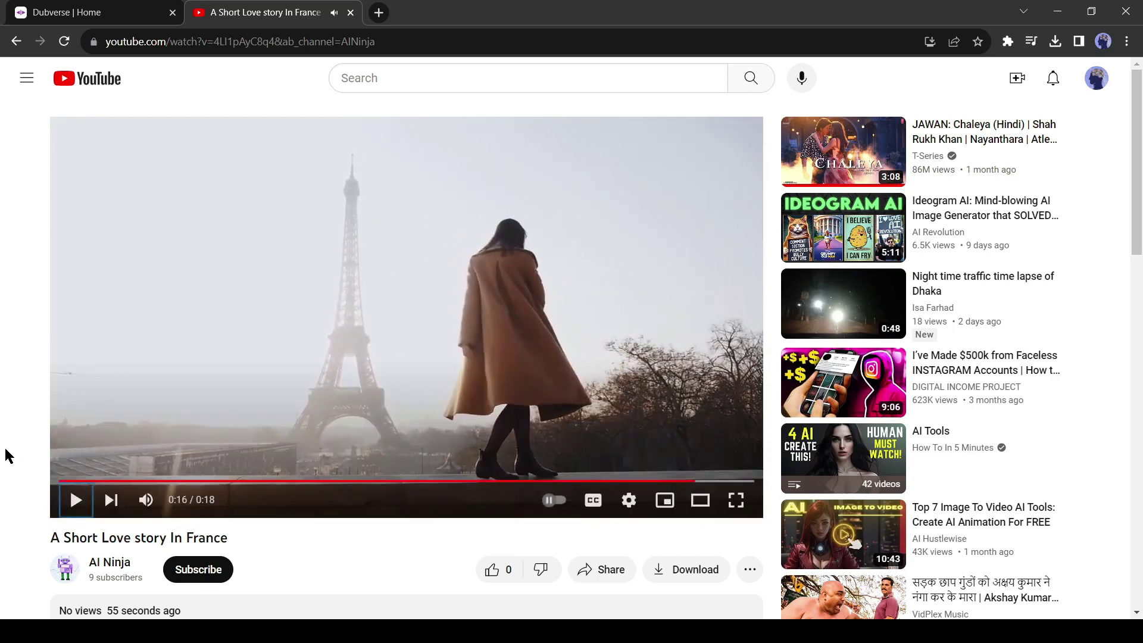
left_click(330, 45)
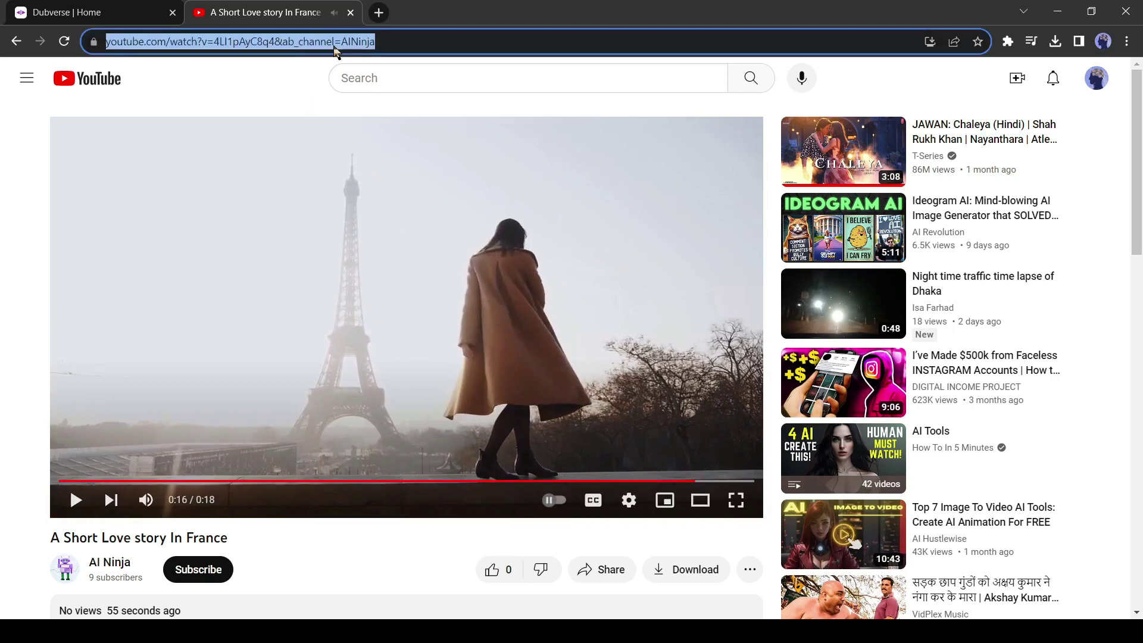
Add the YouTube video to the project and choose Aria as the English voice.
left_click(74, 9)
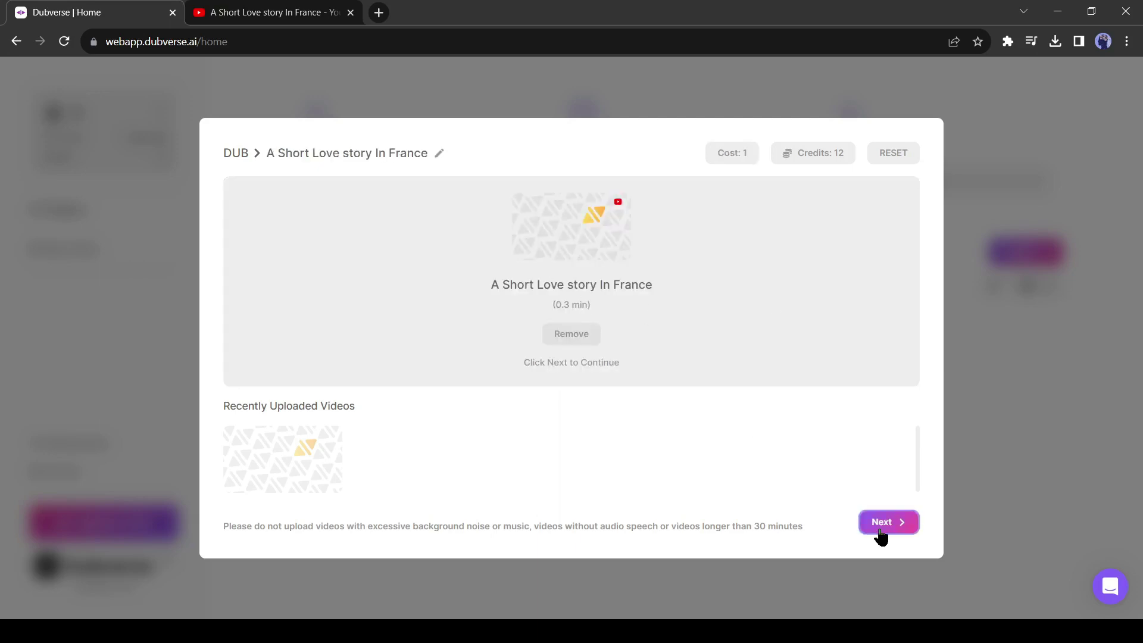
left_click(879, 532)
left_click(544, 238)
left_click(547, 265)
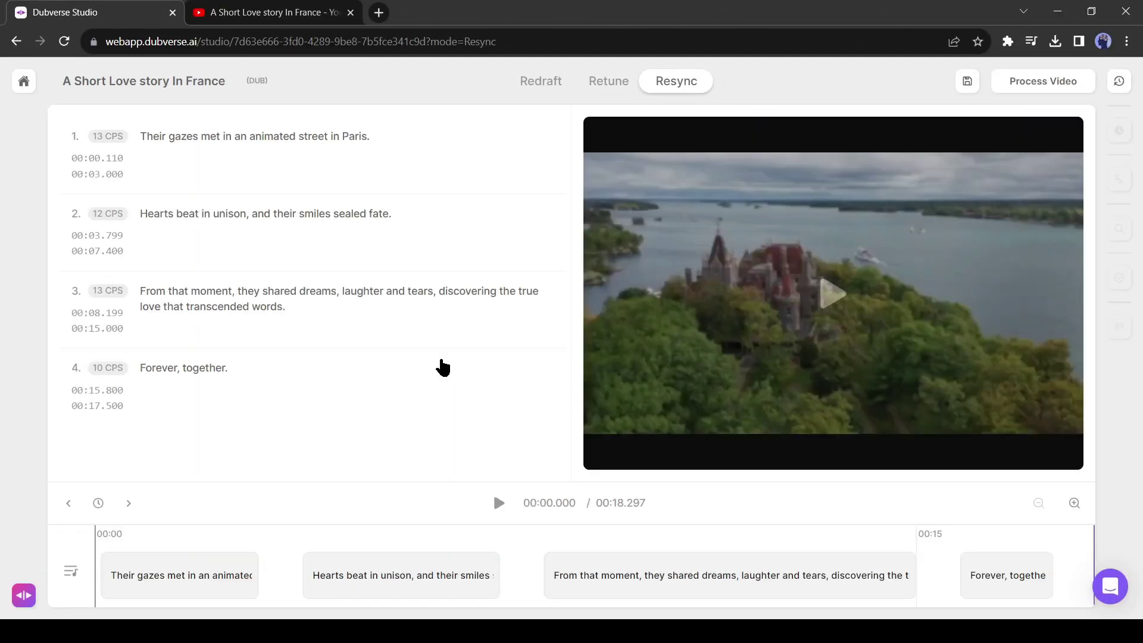
Preview and render the English dub, then download it as MP4.
left_click(498, 503)
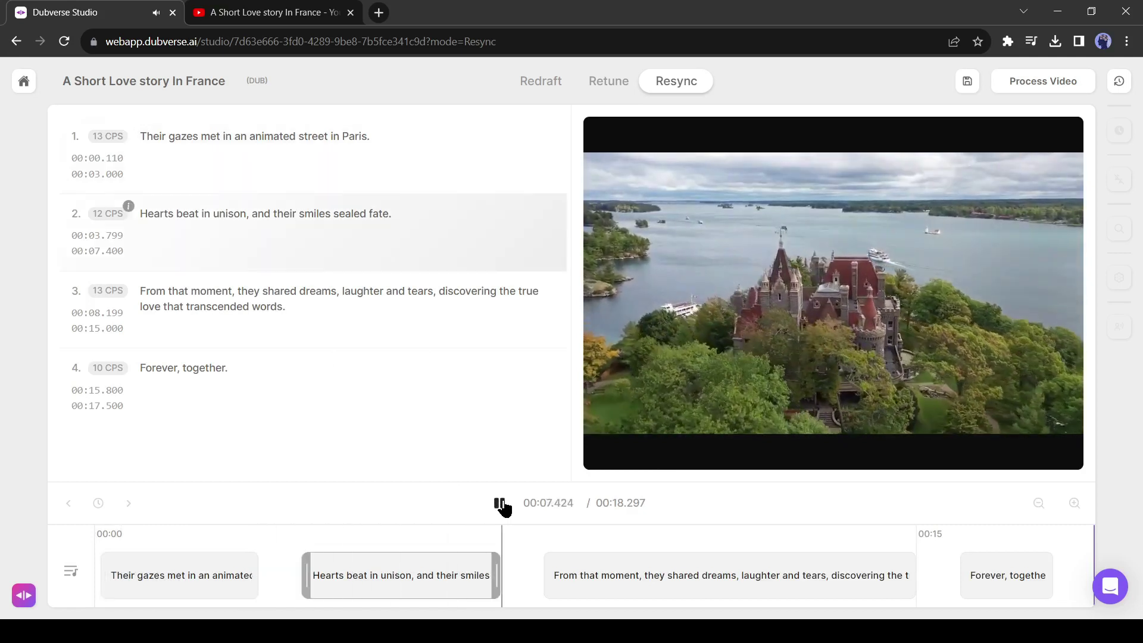
left_click(1006, 87)
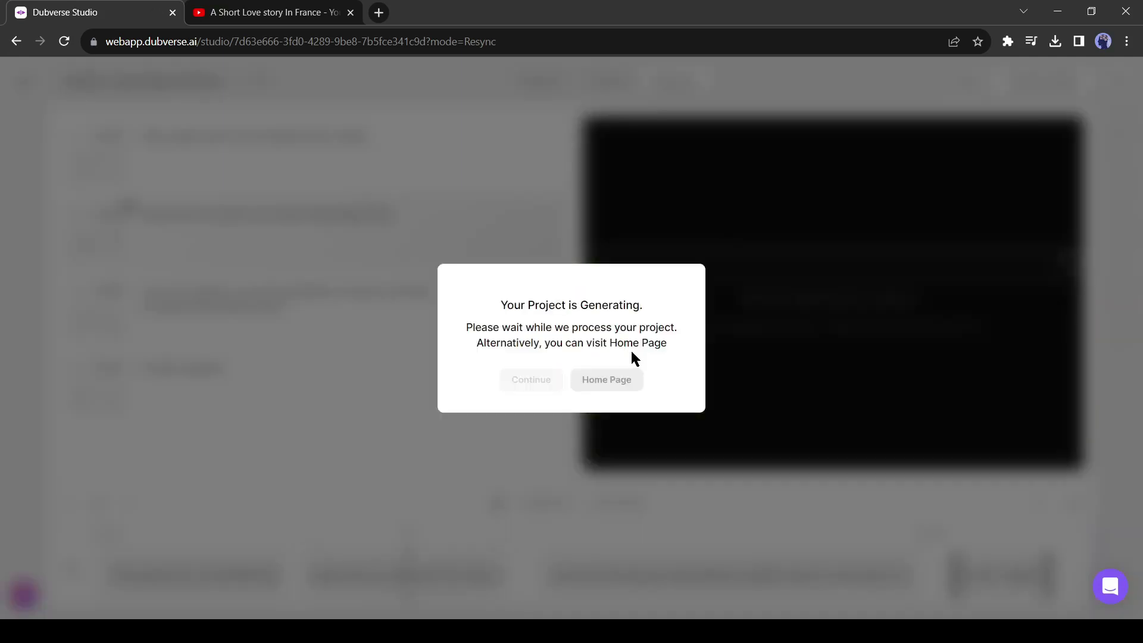
left_click(612, 380)
left_click(431, 400)
left_click(645, 416)
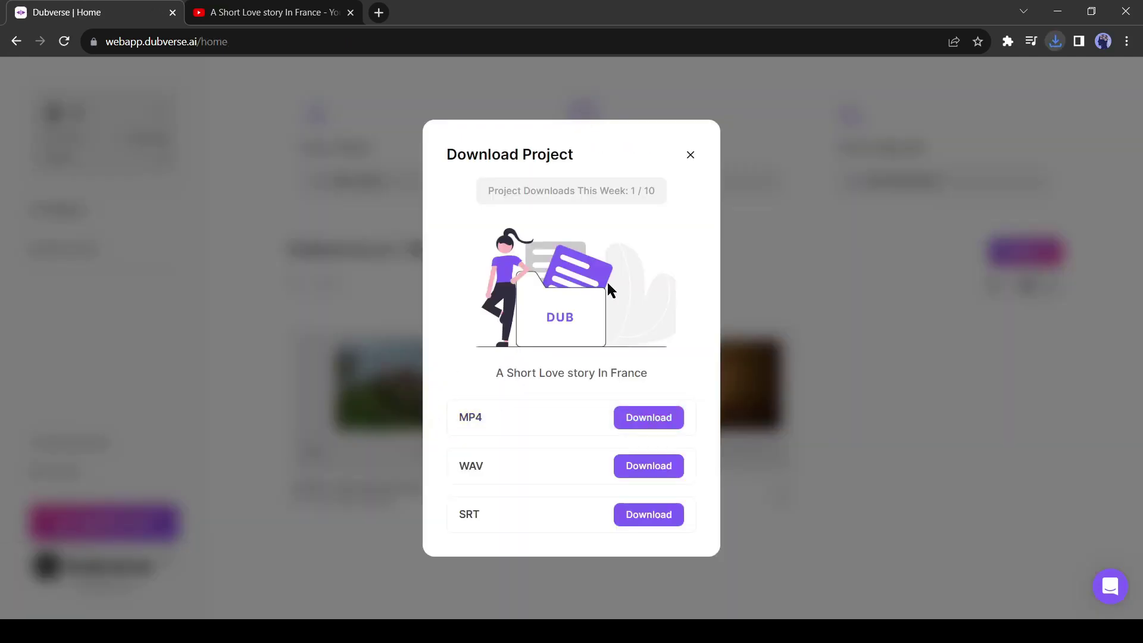
Close the Download Project dialog, returning to All Projects with 'A Short Love story In France' listed.
left_click(420, 562)
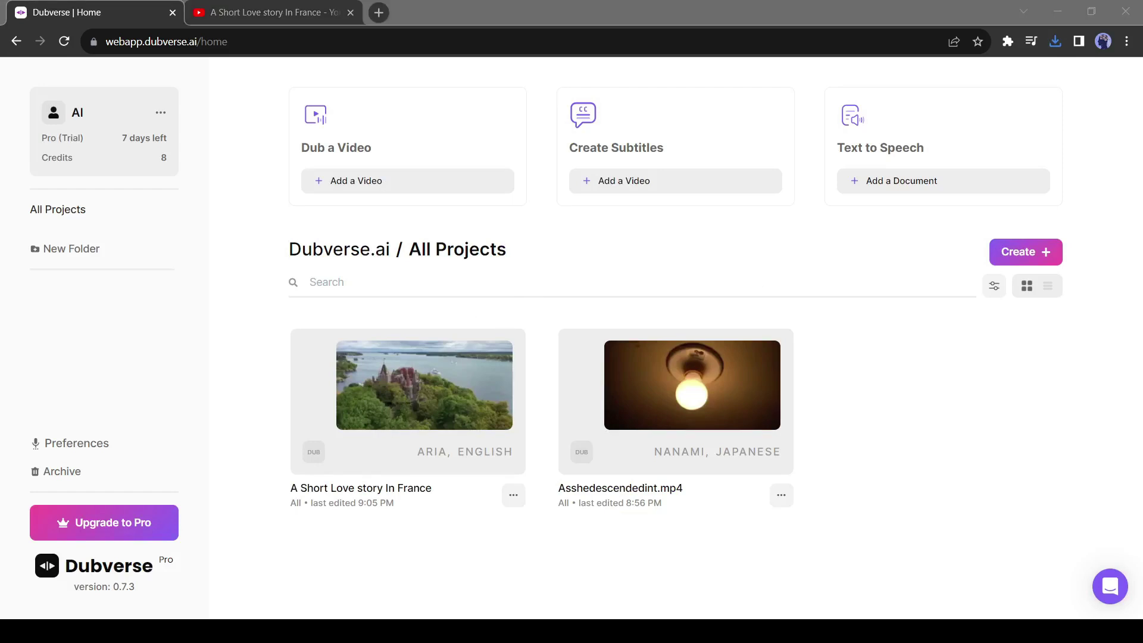